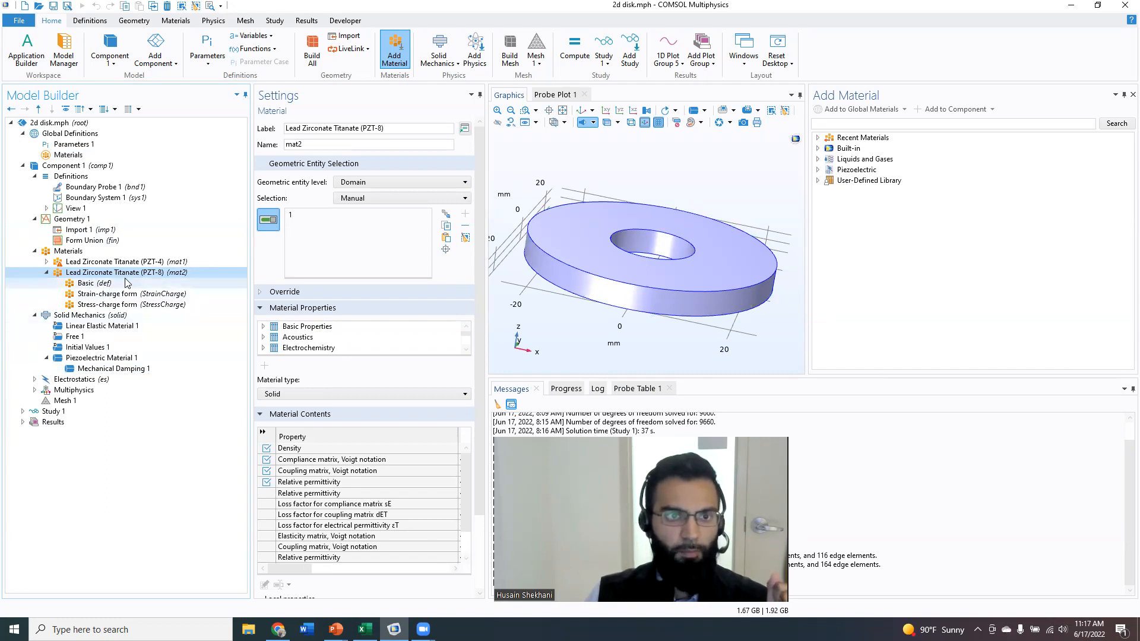
Inspect the strain-charge form output properties of the Lead Zirconate Titanate (PZT-8) material, widening the settings panel.
left_click(158, 294)
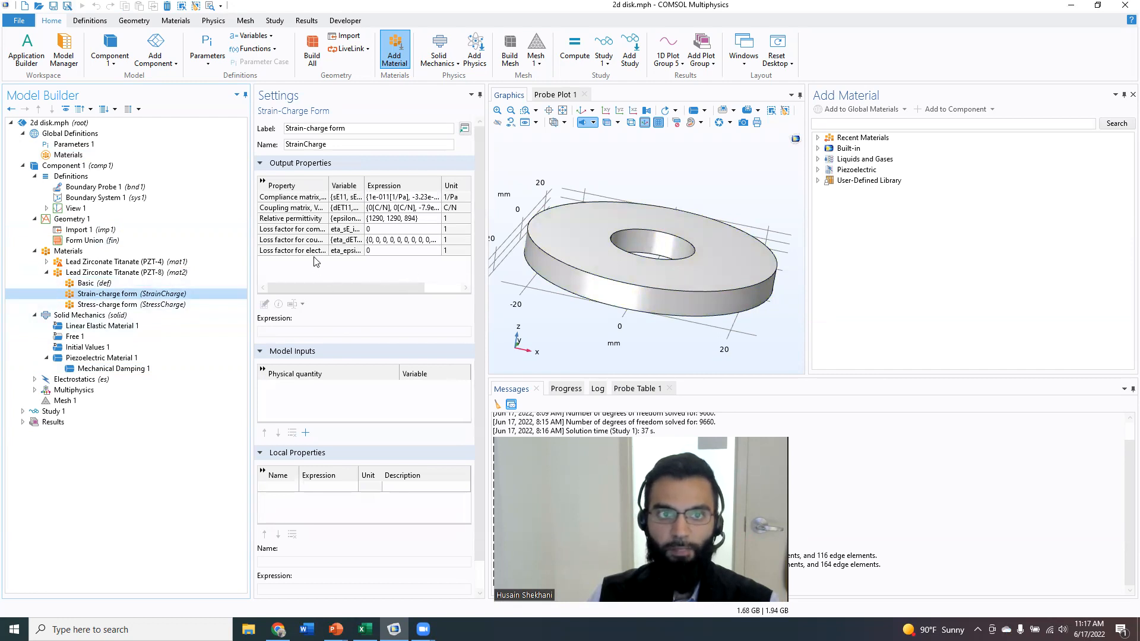
left_click(137, 272)
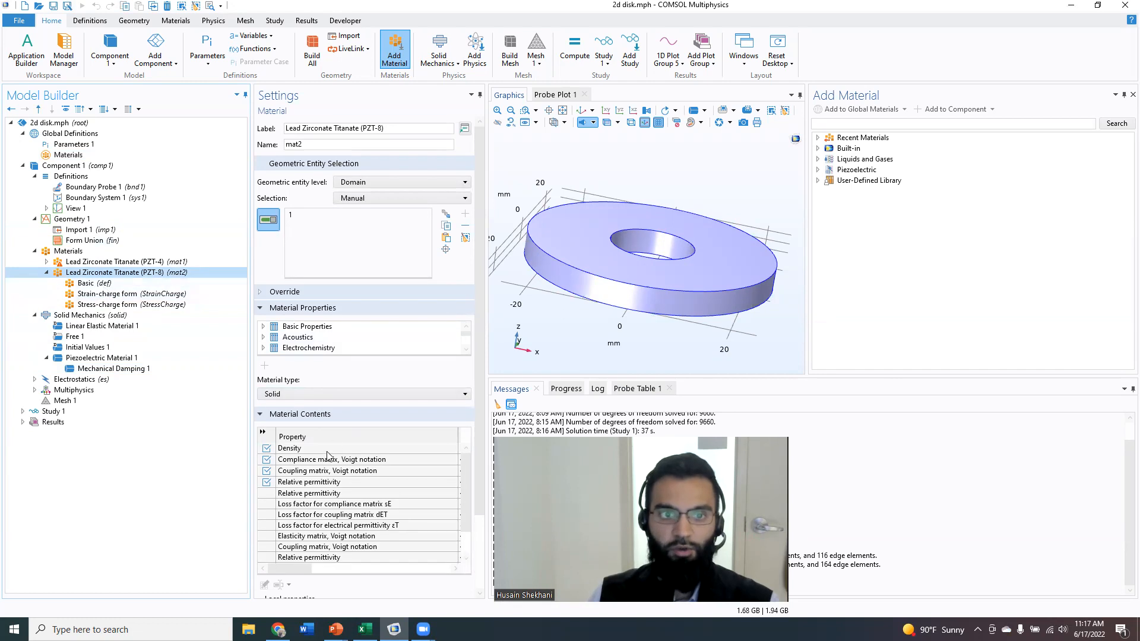
scroll(328, 519, "up", 3)
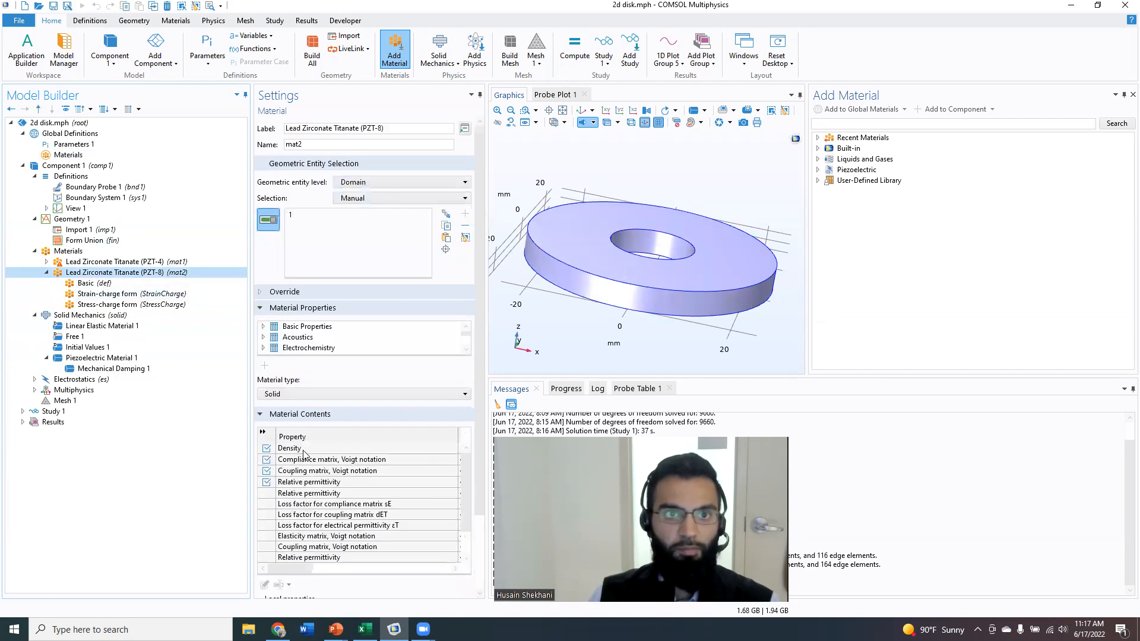
left_click(110, 296)
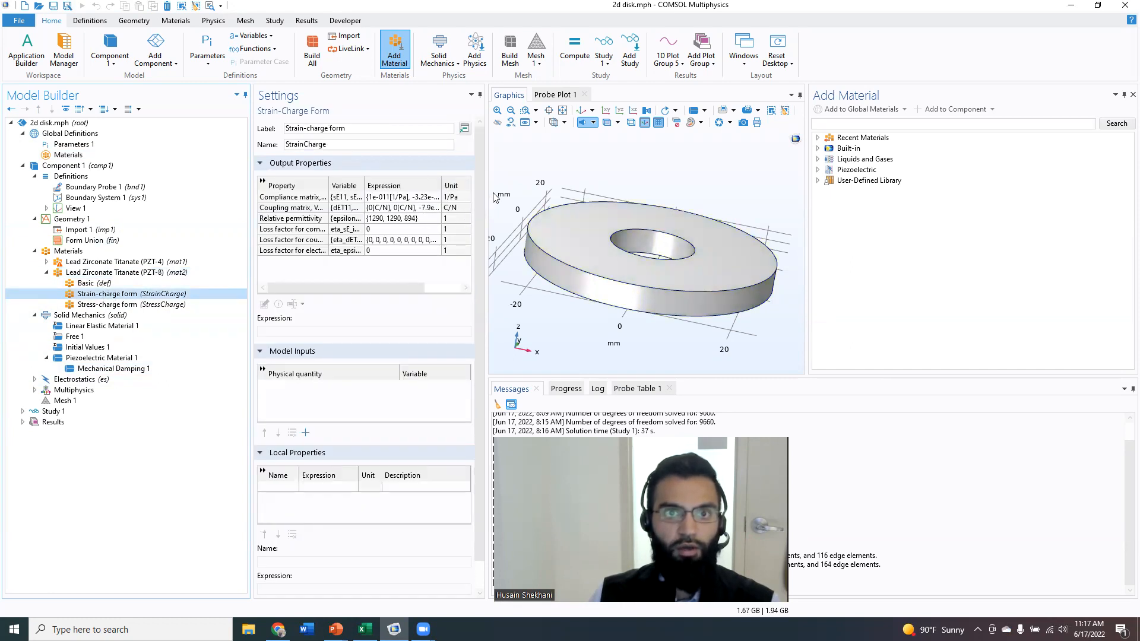
left_click_drag(486, 195, 515, 207)
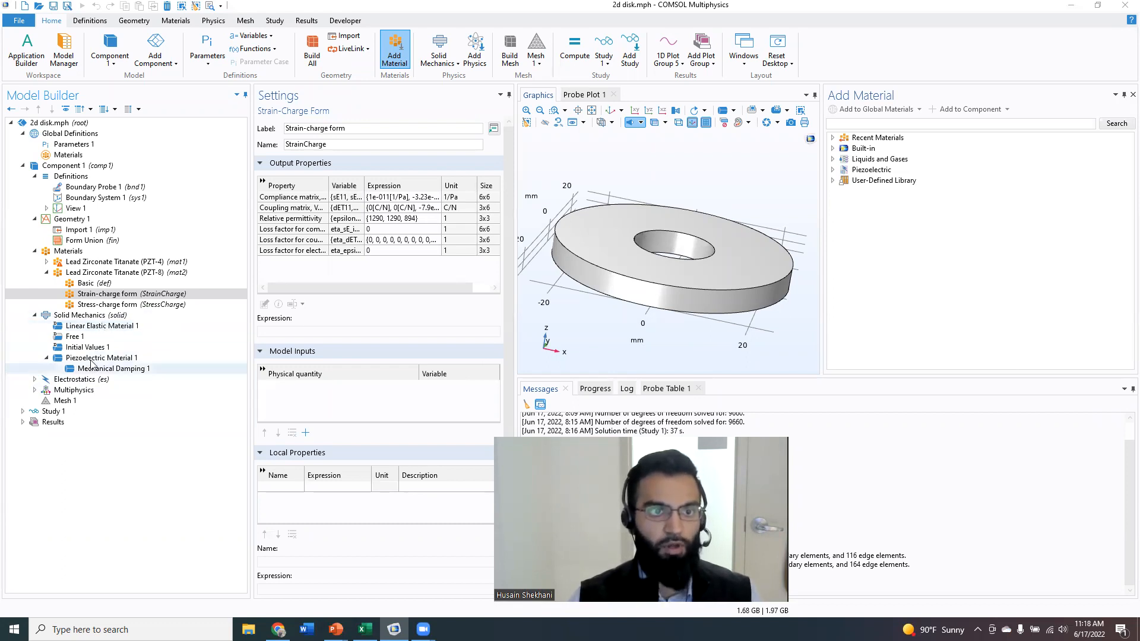
Examine the constitutive relation setting of Piezoelectric Material 1.
left_click(140, 358)
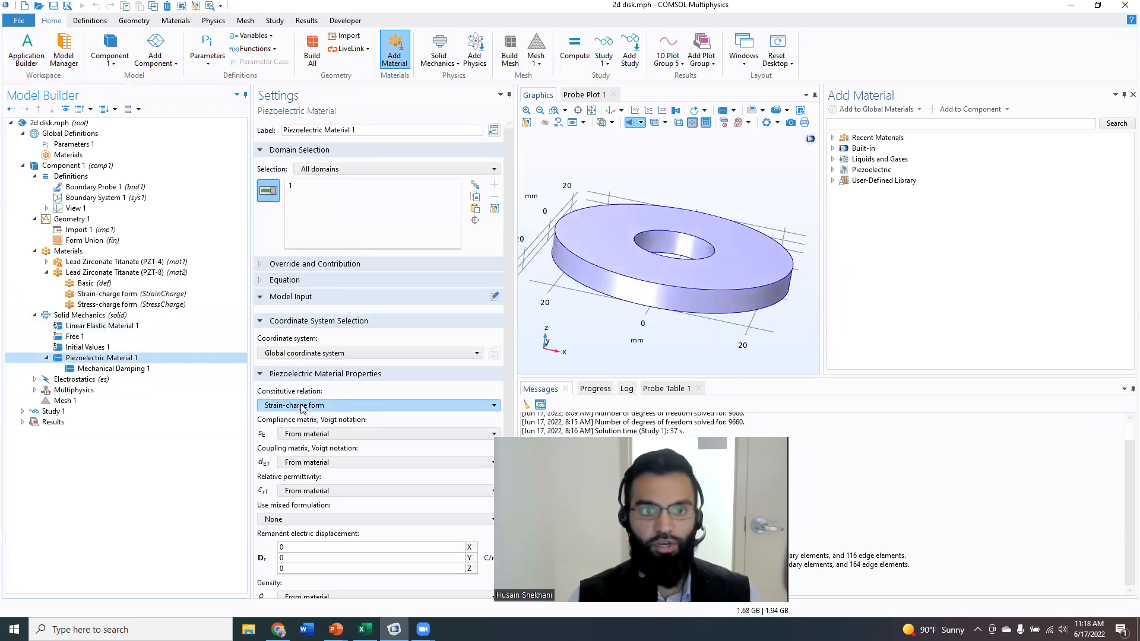
left_click(277, 406)
left_click(277, 407)
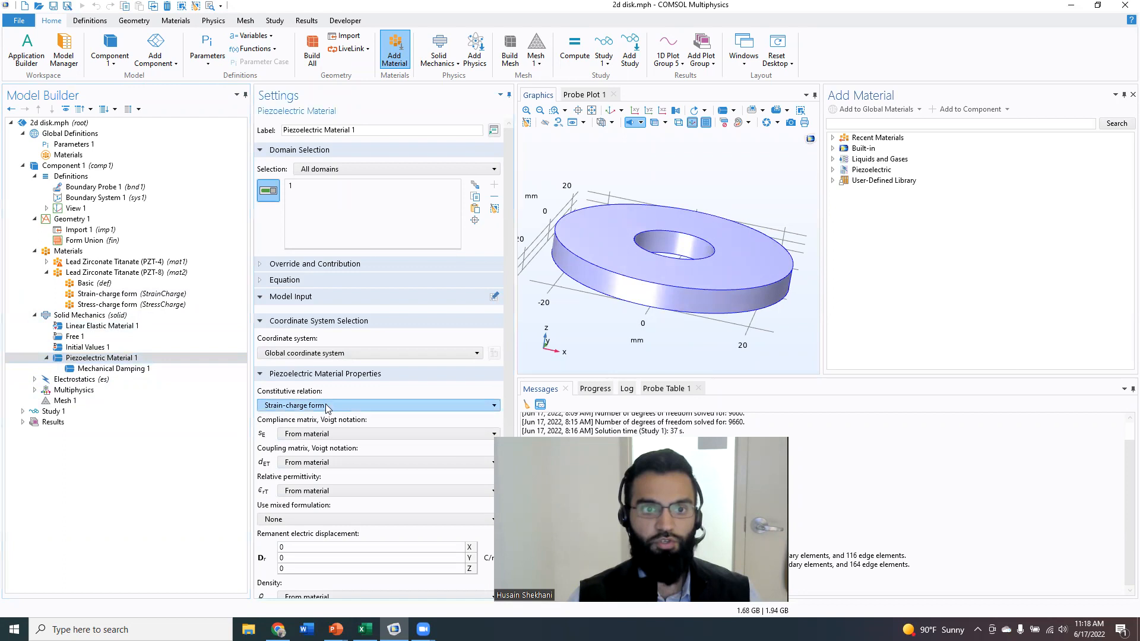
left_click(327, 408)
left_click(327, 409)
left_click(326, 409)
left_click(326, 409)
Open the Mechanical Damping 1 node to review its isotropic loss factor settings.
left_click(127, 370)
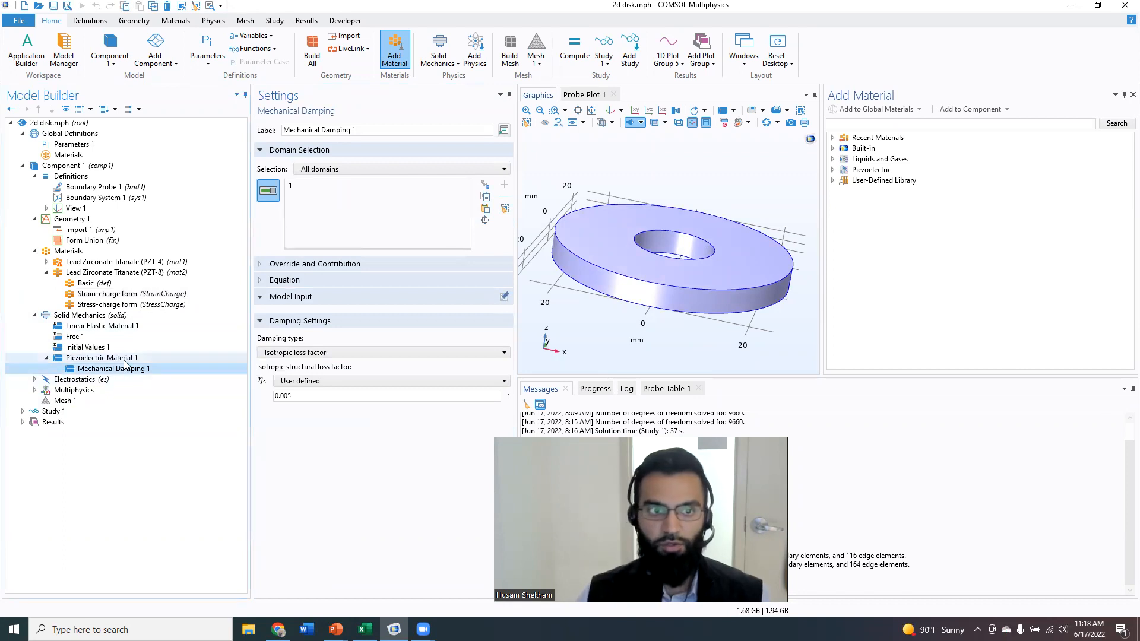
right_click(127, 359)
left_click(102, 368)
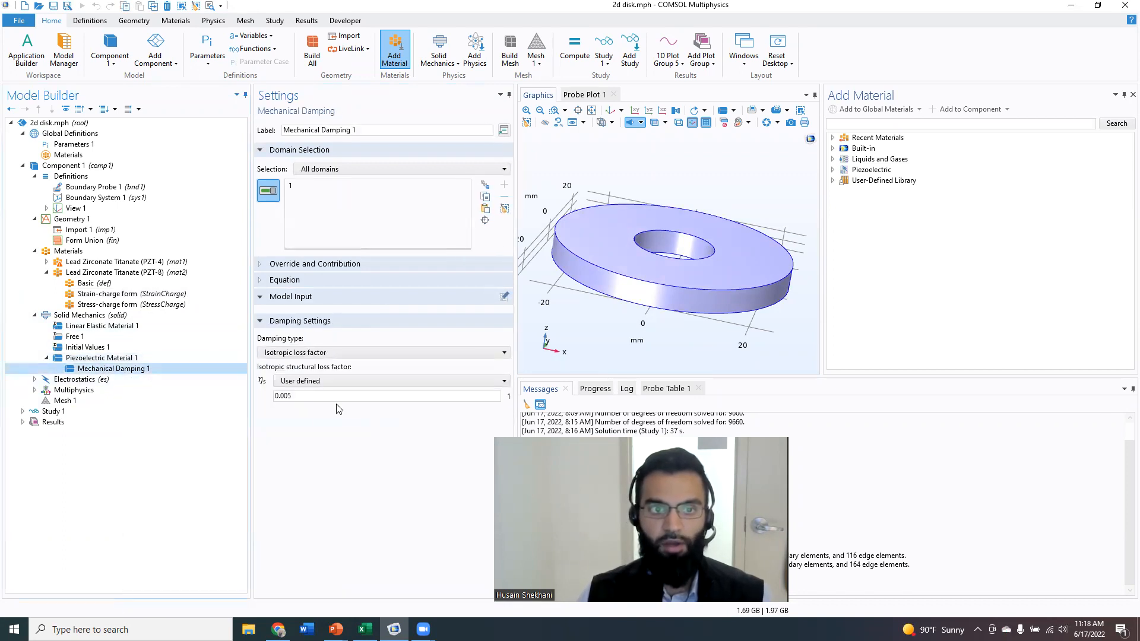
mouse_move(336, 629)
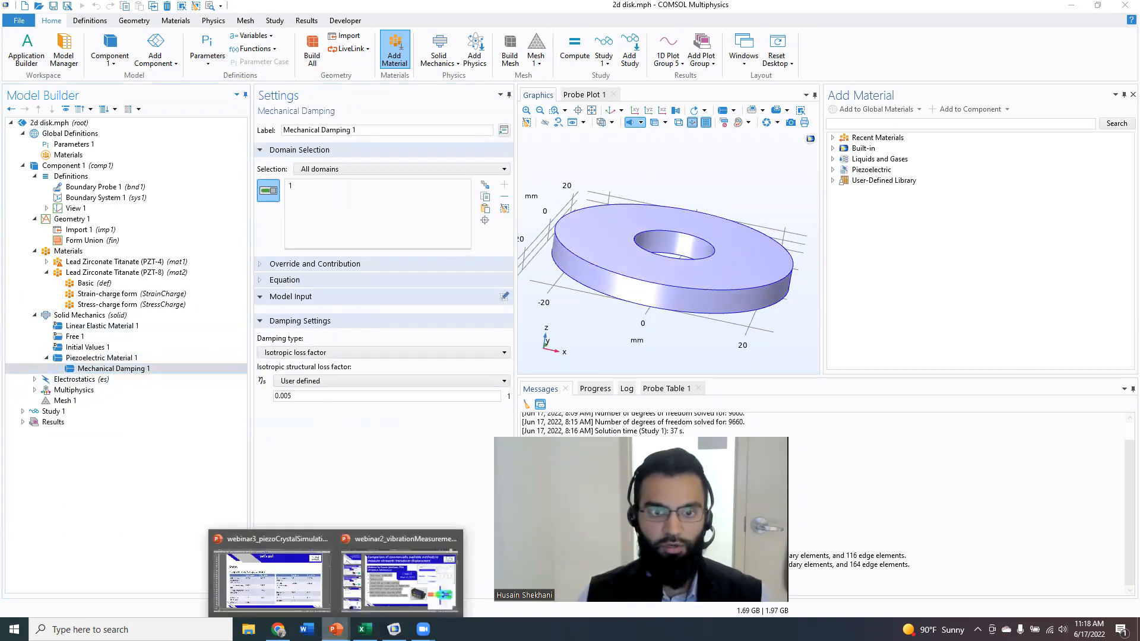
Switch to the PowerPoint presentation and browse the slides on charge and strain equations and loss properties.
left_click(295, 581)
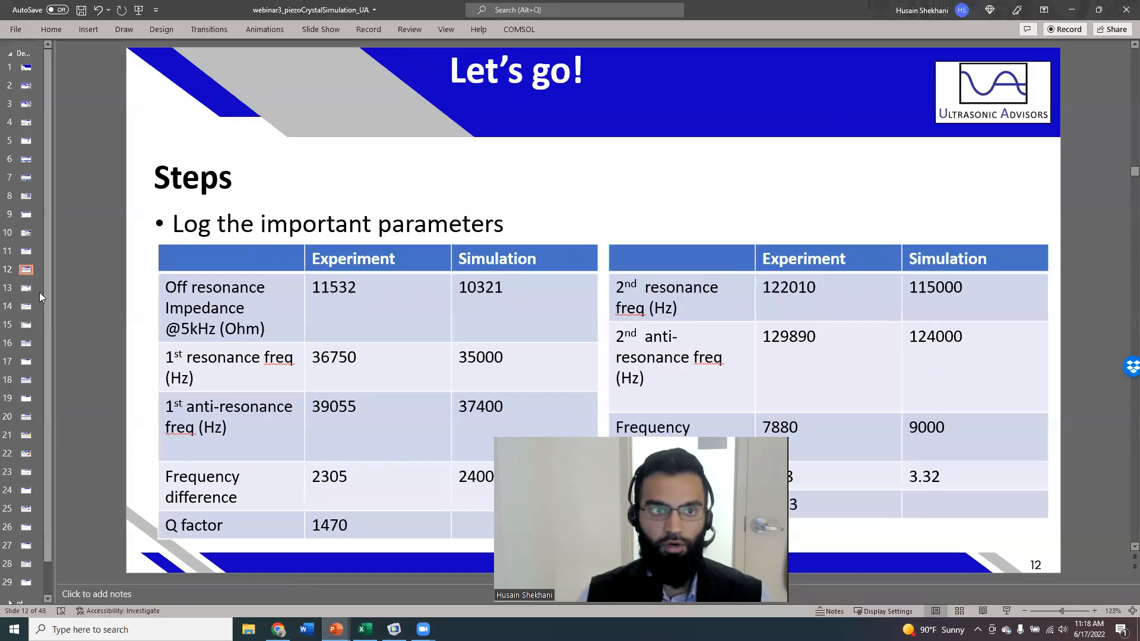
left_click(29, 178)
key("Up")
key("Up")
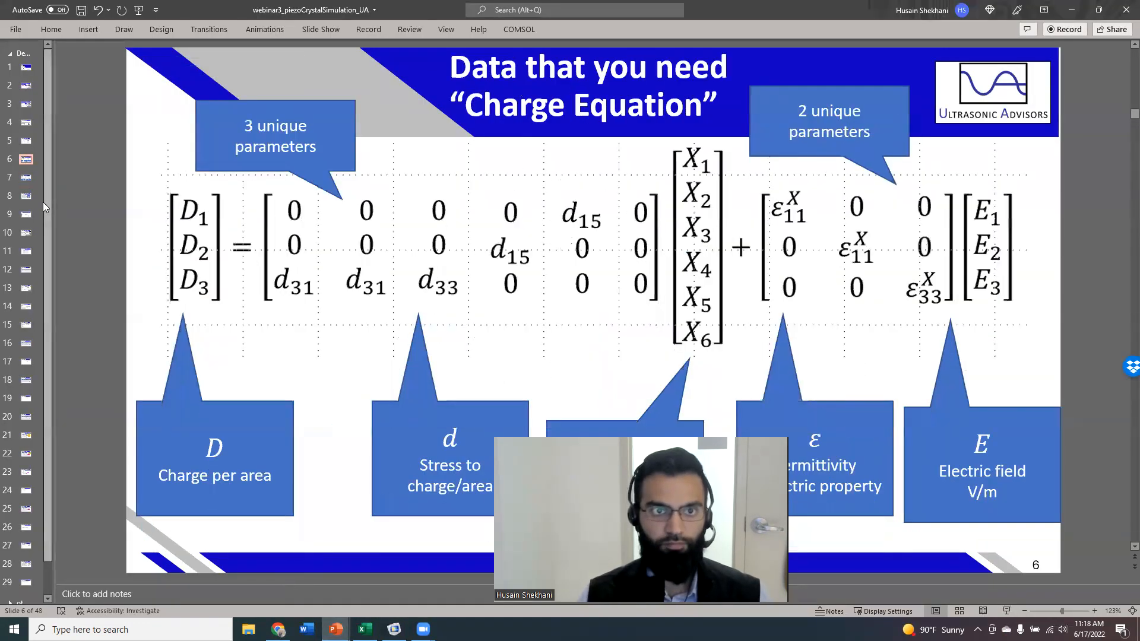
key("Up")
key("Down")
key("Down")
key("Down")
key("Down")
key("Down")
key("Down")
key("Down")
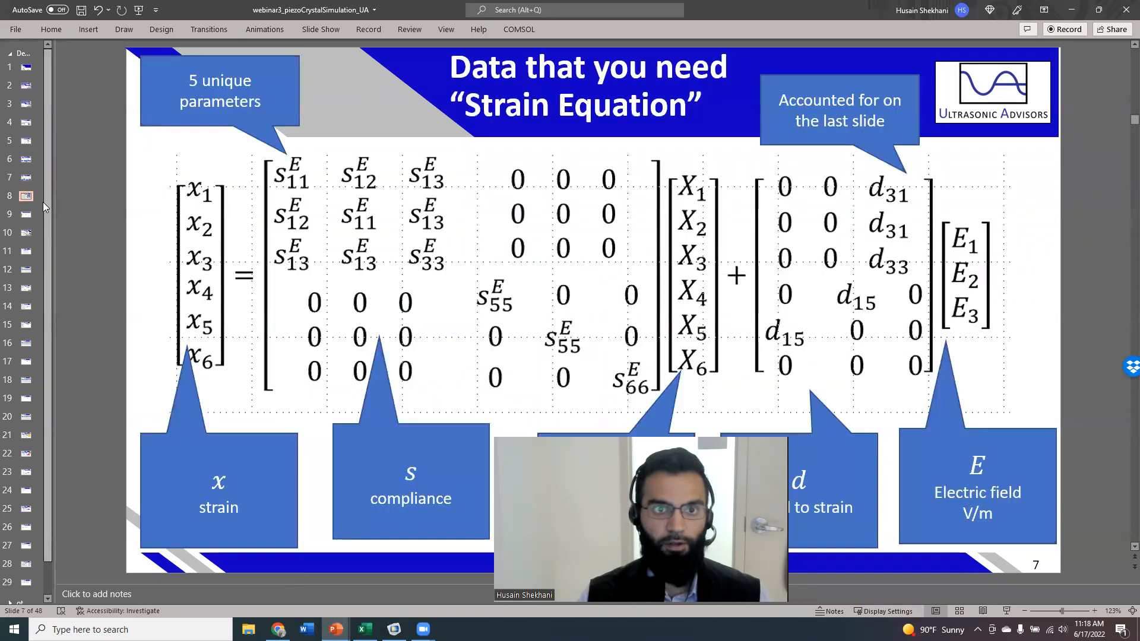
key("Down")
key("Down")
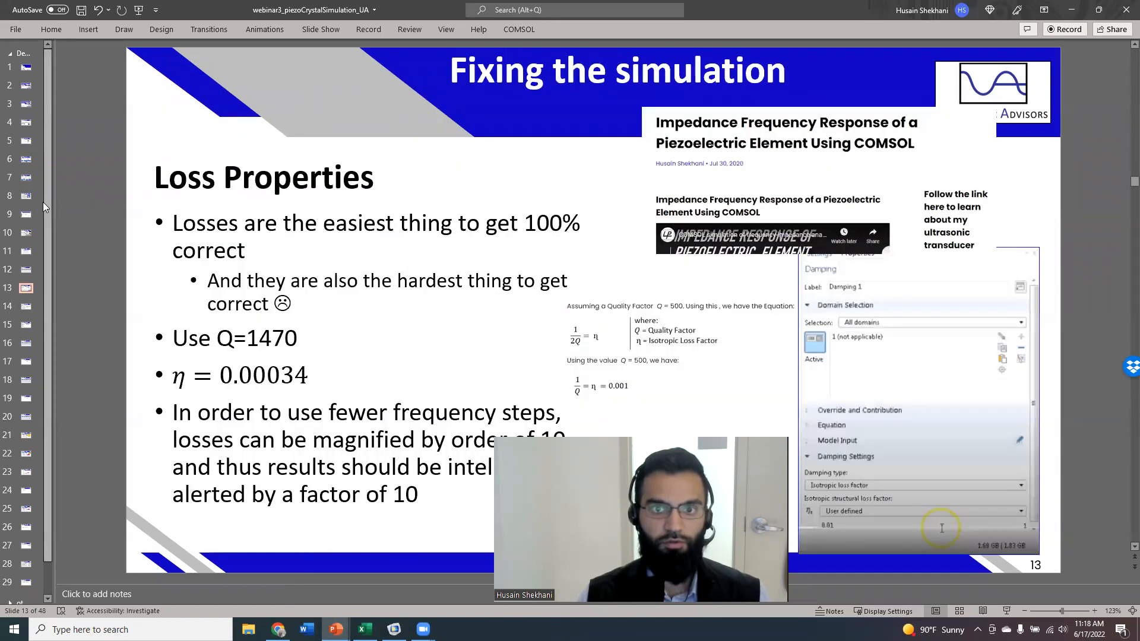
Enlarge the quality factor to loss factor equation image on the slide, then shrink it back.
left_click(692, 351)
left_click_drag(559, 299, 281, 179)
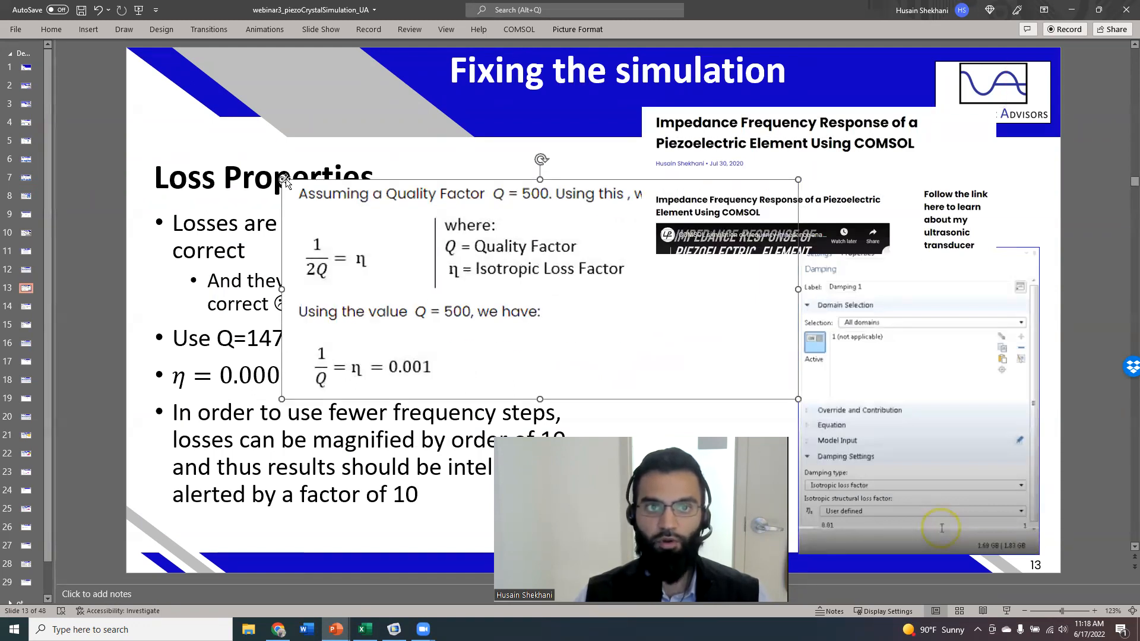
left_click_drag(281, 180, 586, 308)
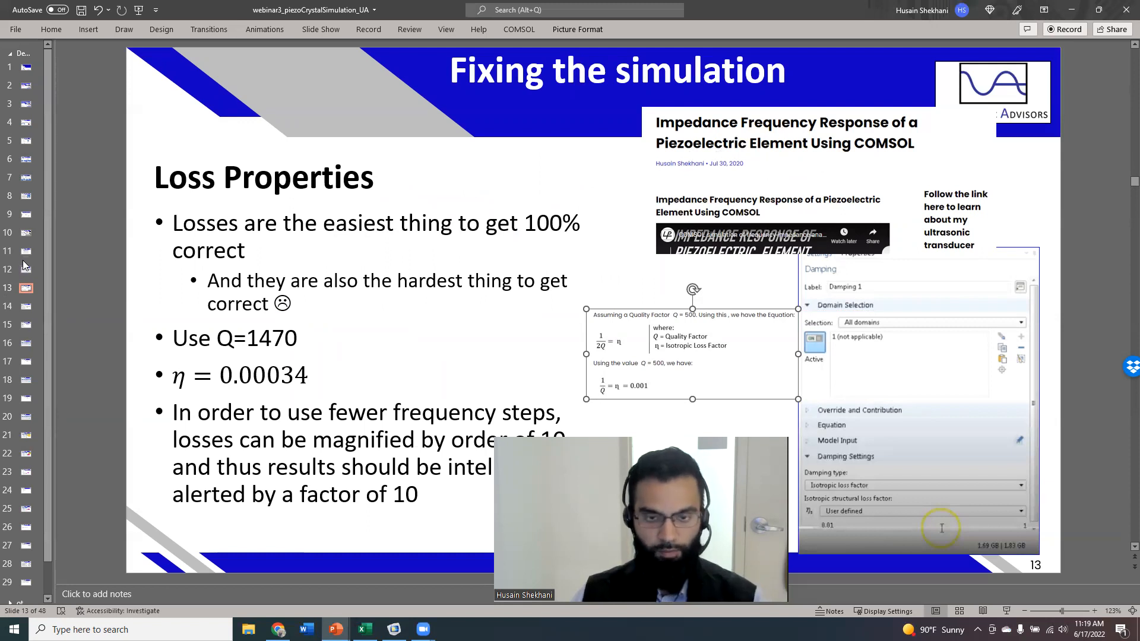
Return to COMSOL and try the Loss factor for cE damping type before reverting to Isotropic loss factor.
key("alt+Tab")
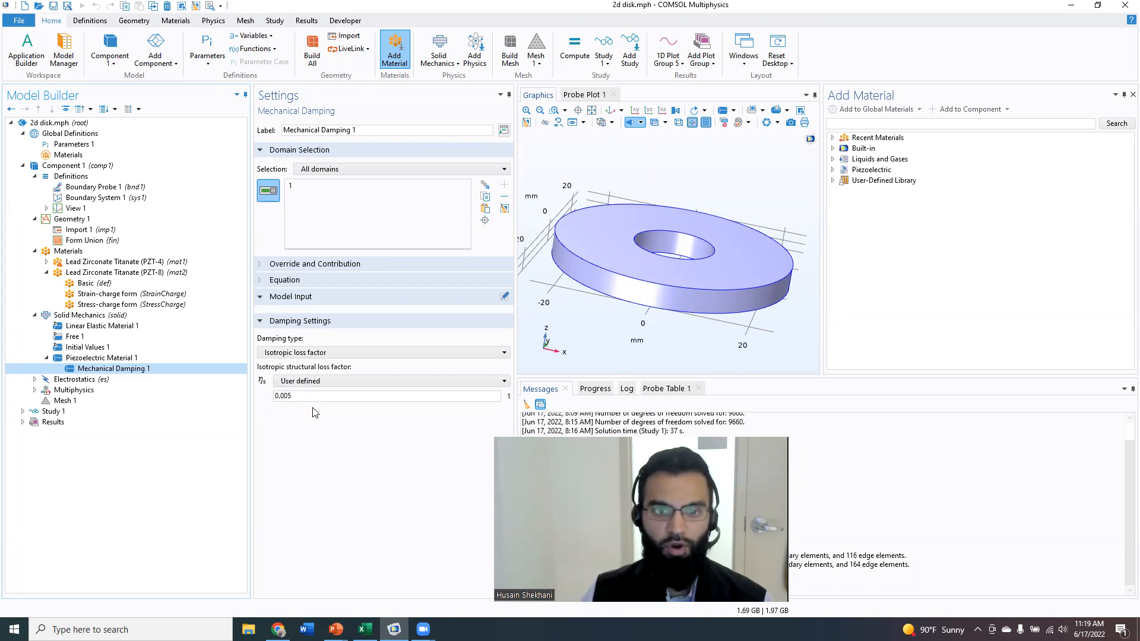
left_click(332, 353)
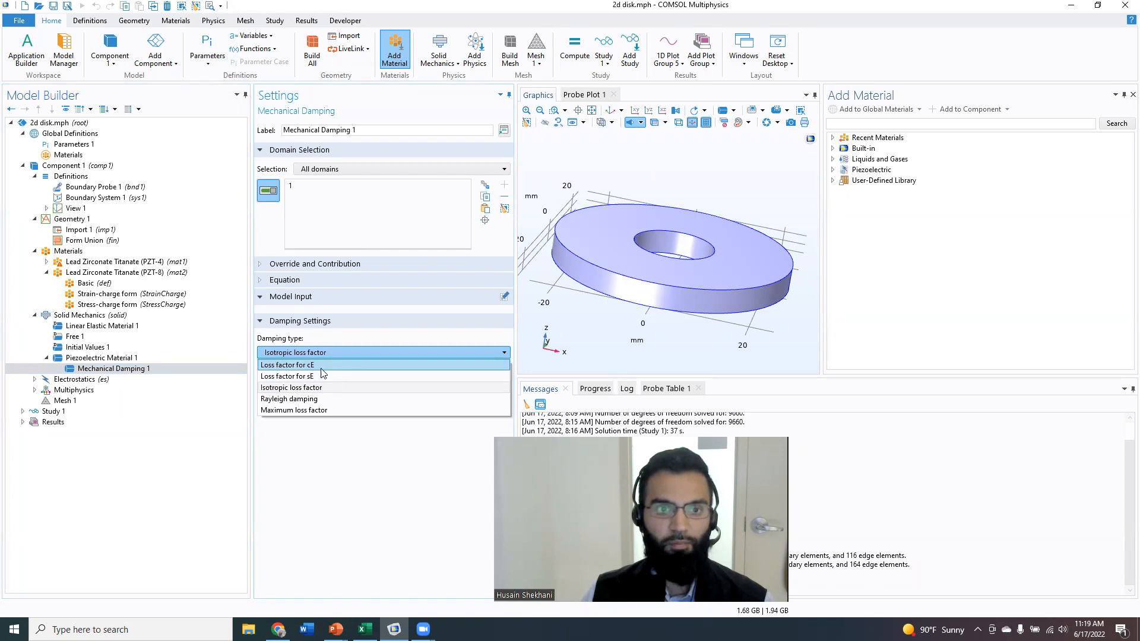
left_click(321, 366)
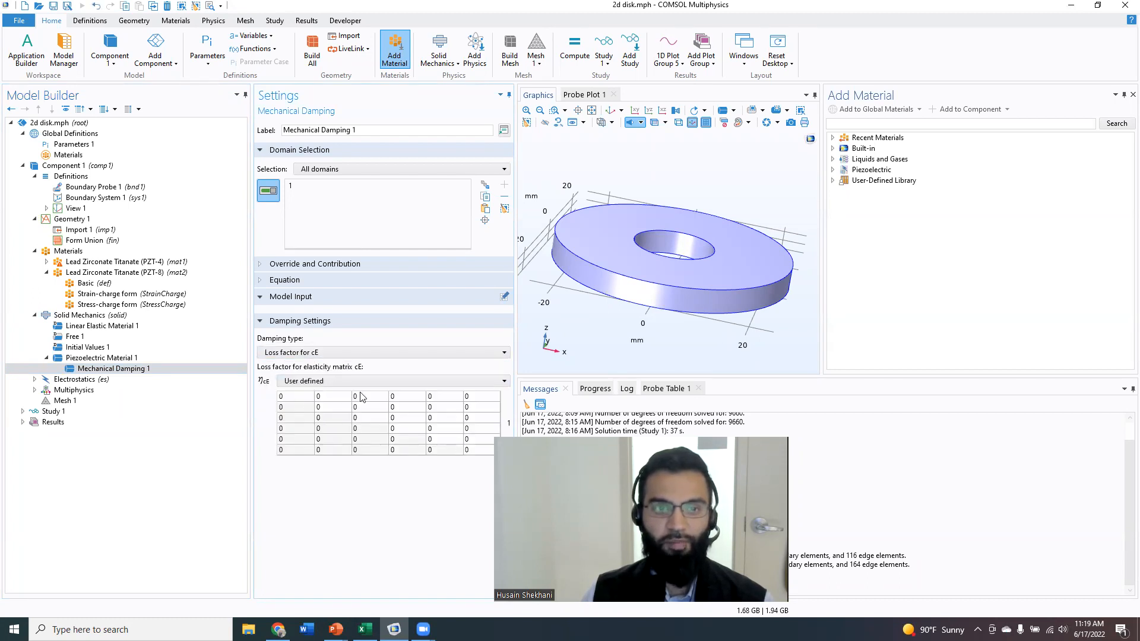
left_click(285, 352)
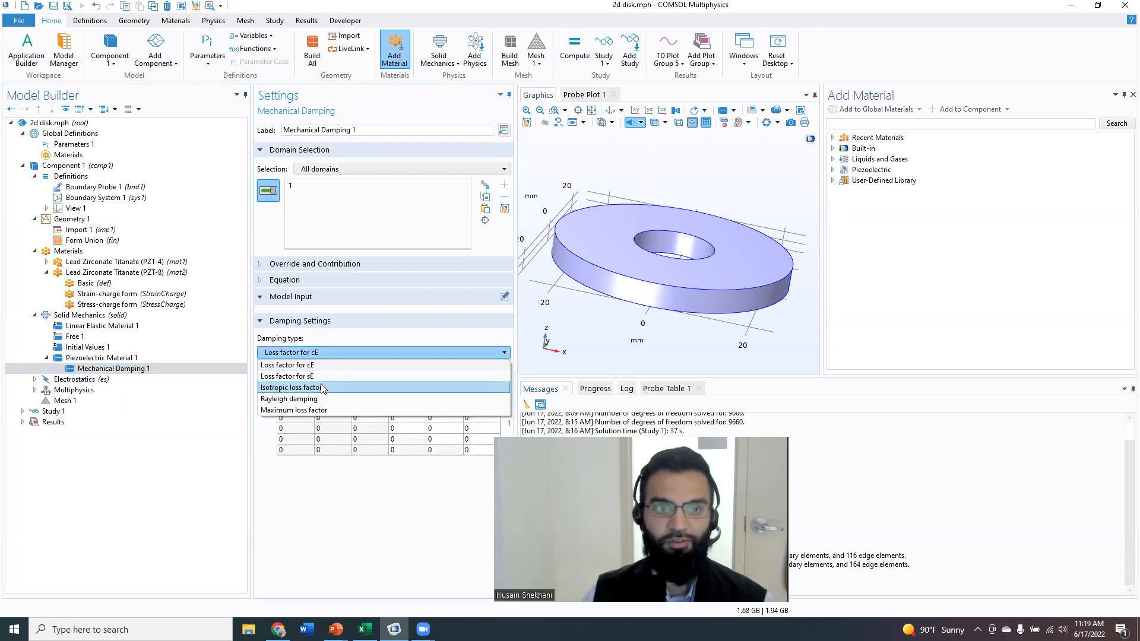
left_click(321, 387)
left_click(297, 396)
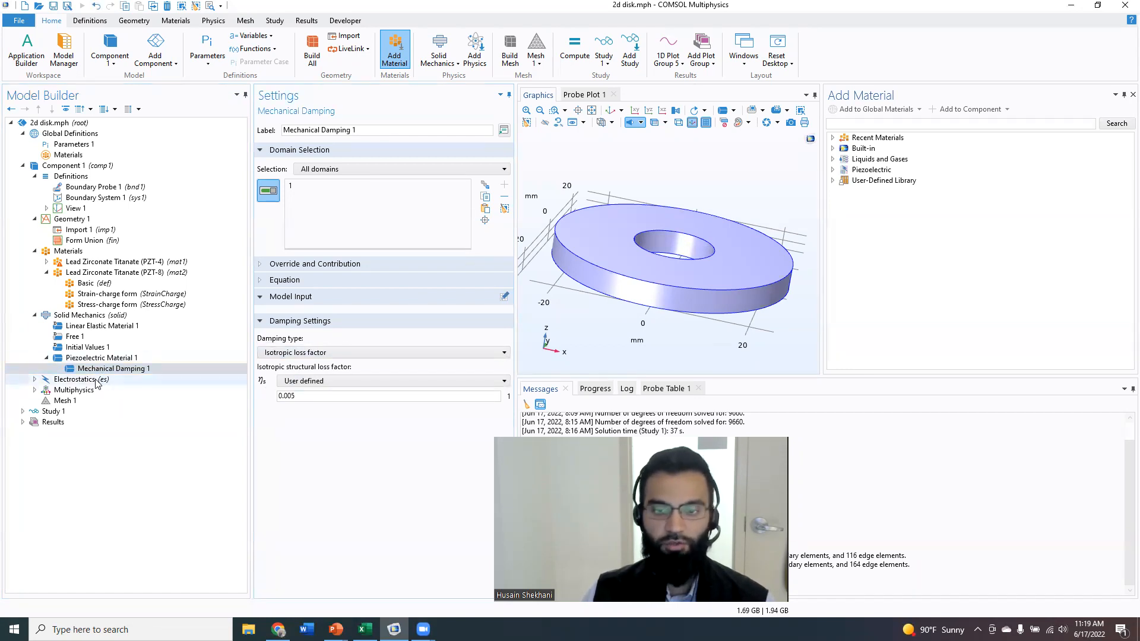
Expand Electrostatics and review the Ground 1 and Electric Potential 1 boundary conditions.
left_click(34, 379)
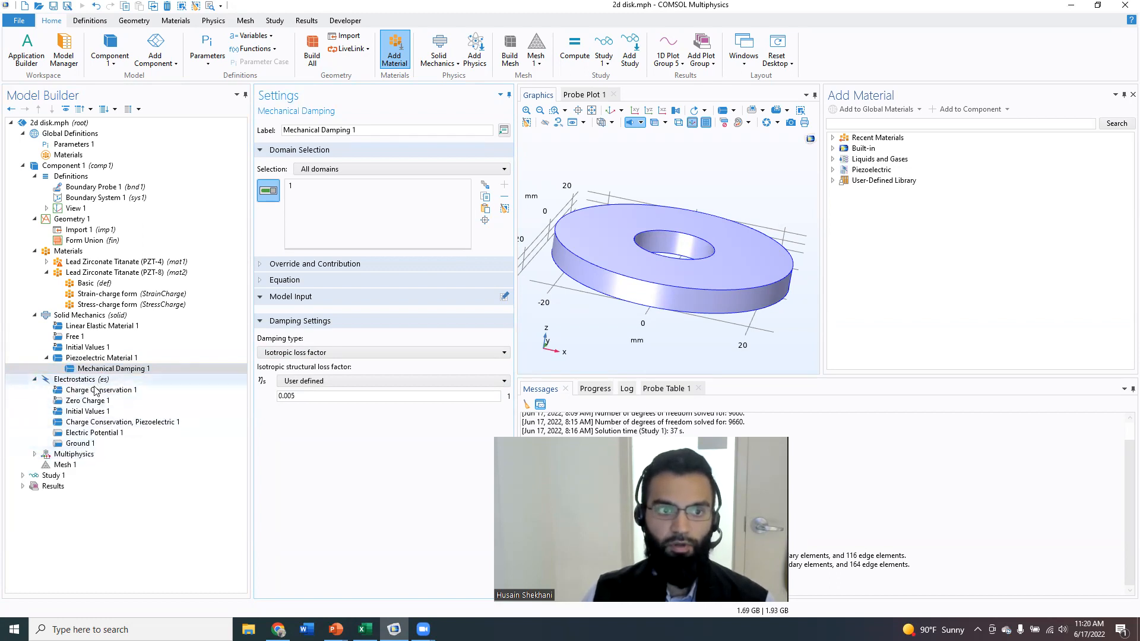
left_click(80, 443)
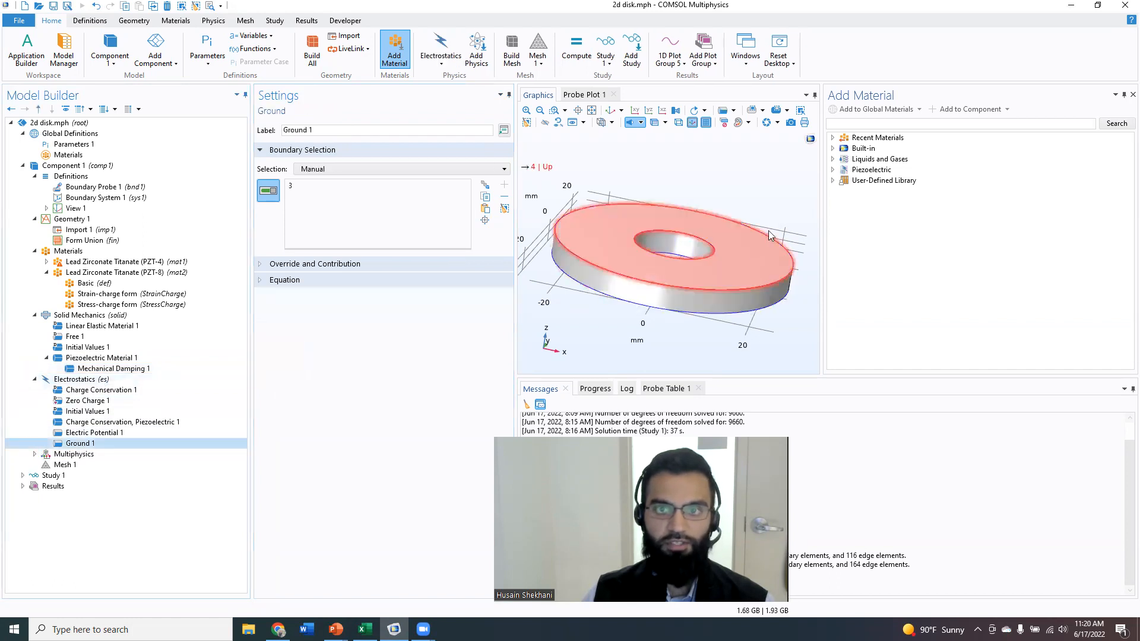
left_click(102, 434)
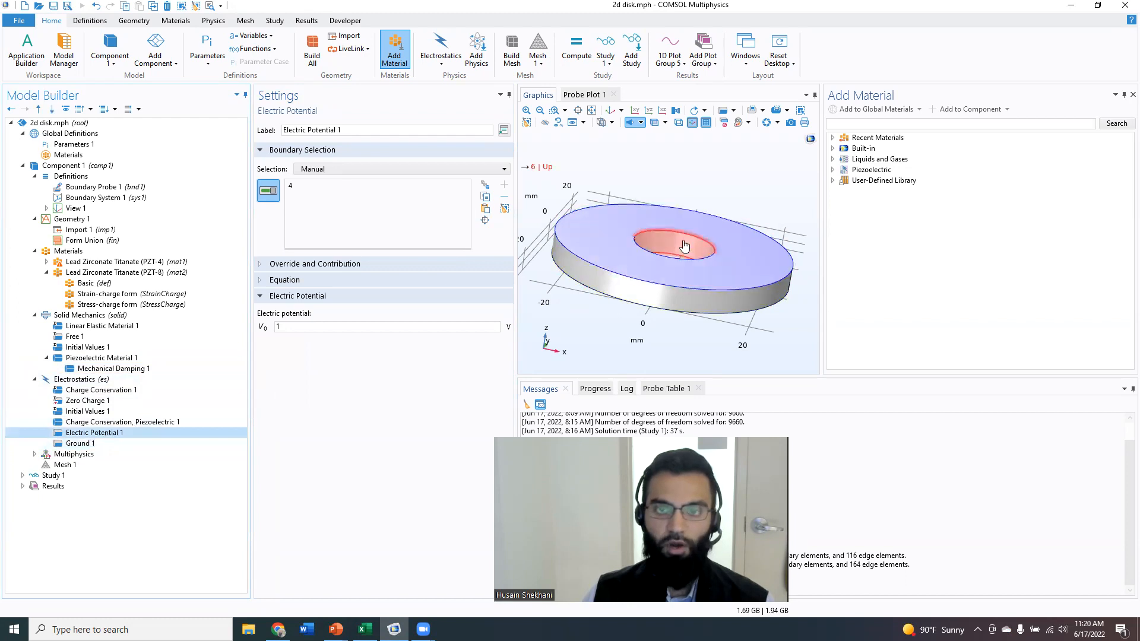
double_click(301, 327)
left_click(524, 327)
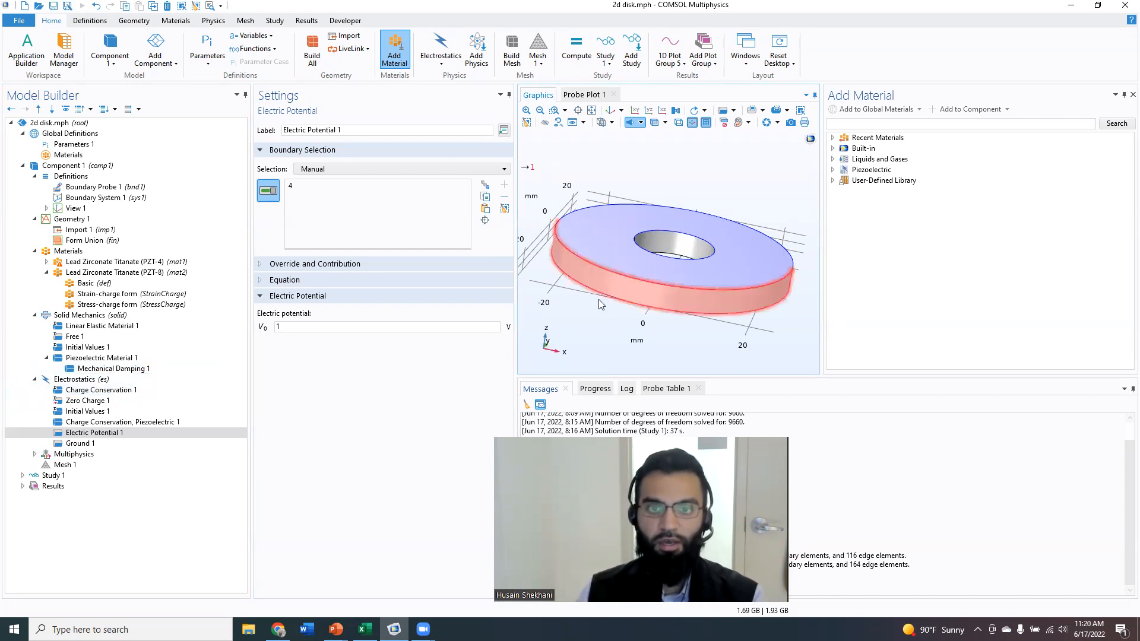
left_click(95, 433)
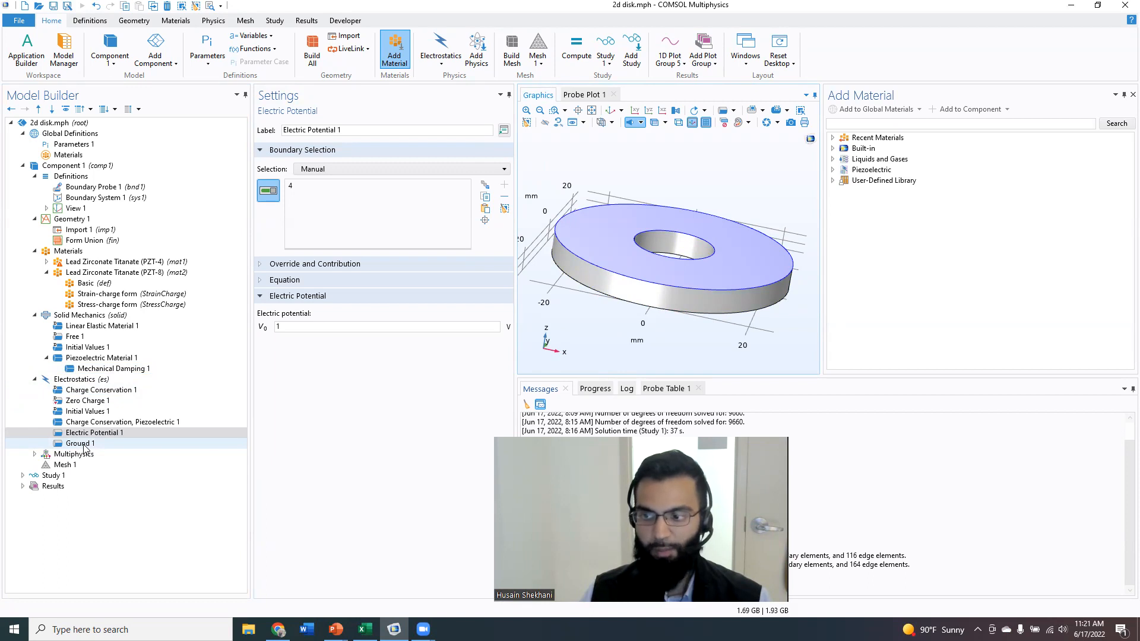
left_click(86, 448)
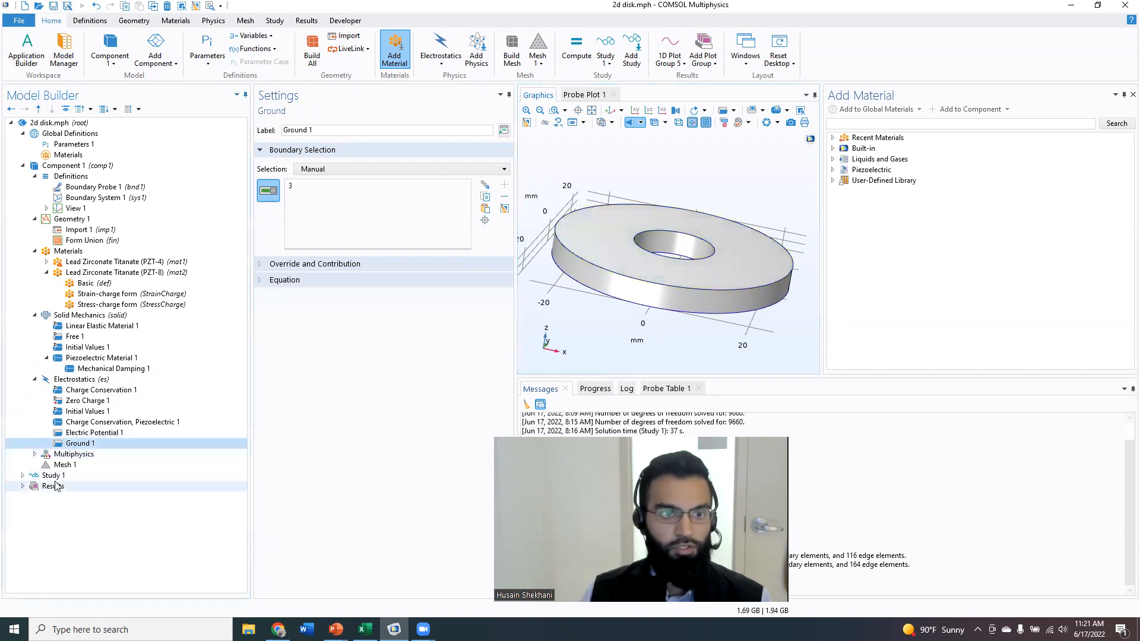
Inspect the Boundary Probe 1 integral expression and its selected boundary on the disk.
left_click(57, 188)
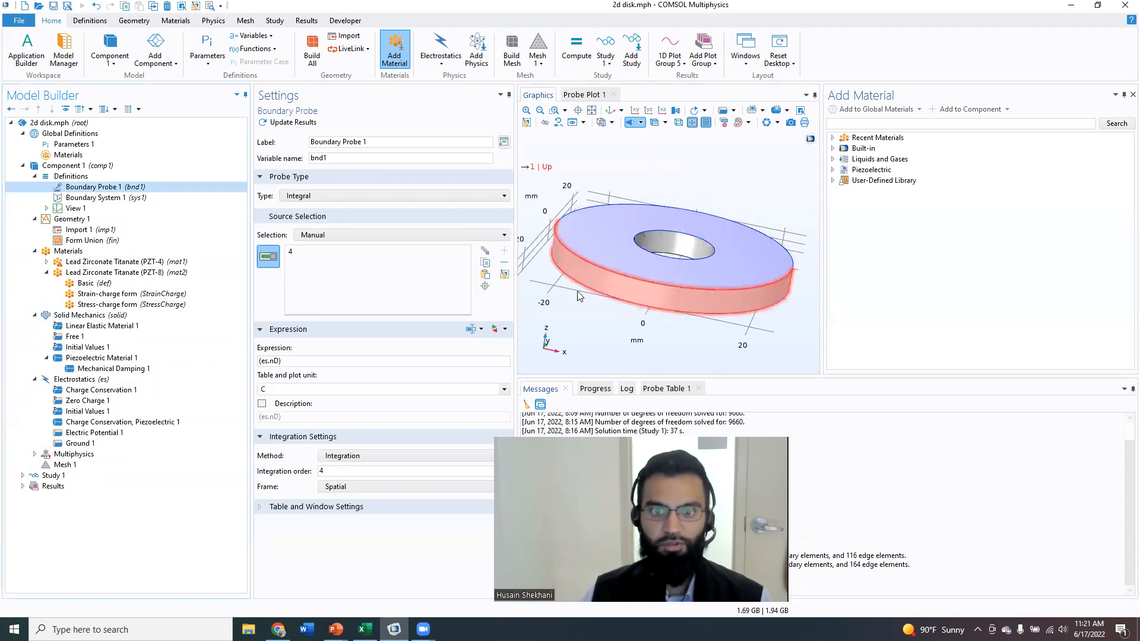
left_click_drag(515, 278, 468, 277)
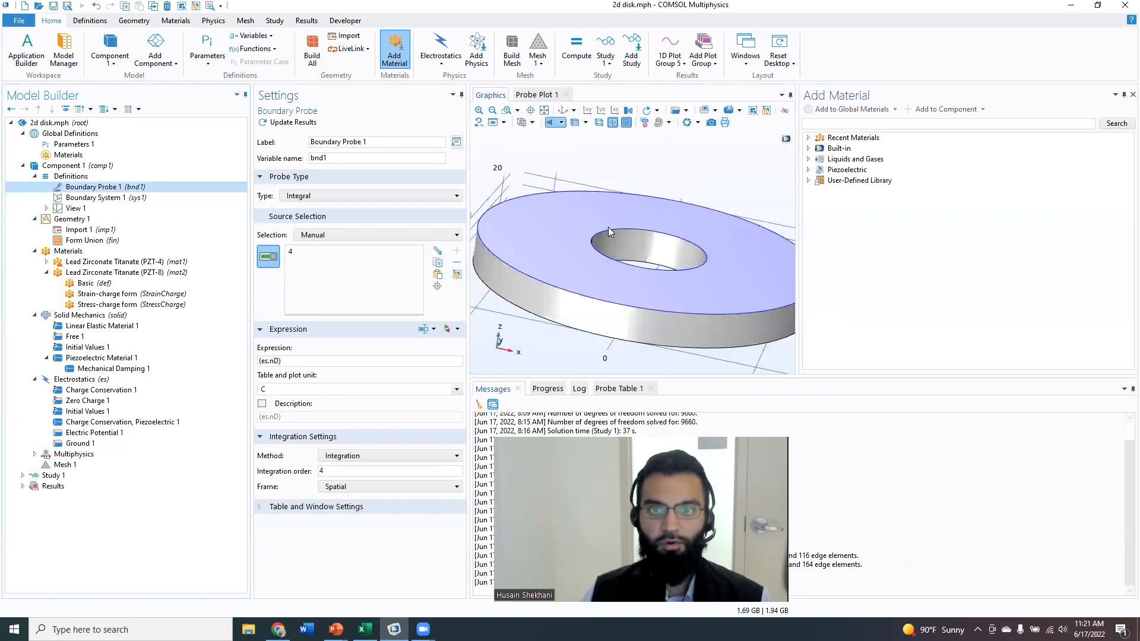
scroll(549, 257, "down", 2)
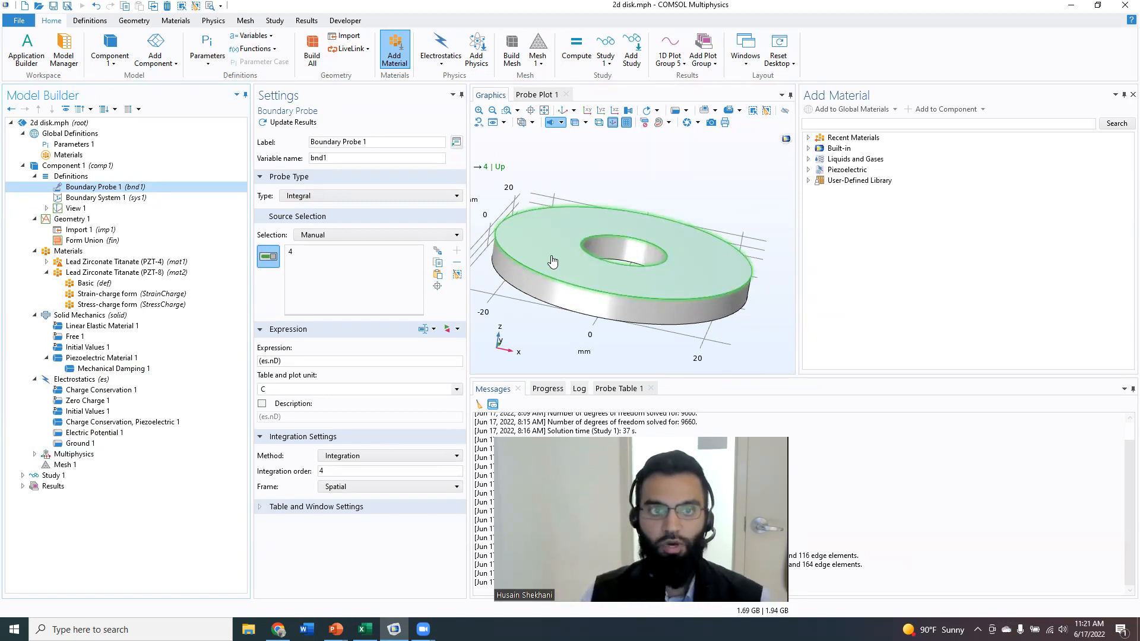
double_click(260, 362)
left_click(295, 559)
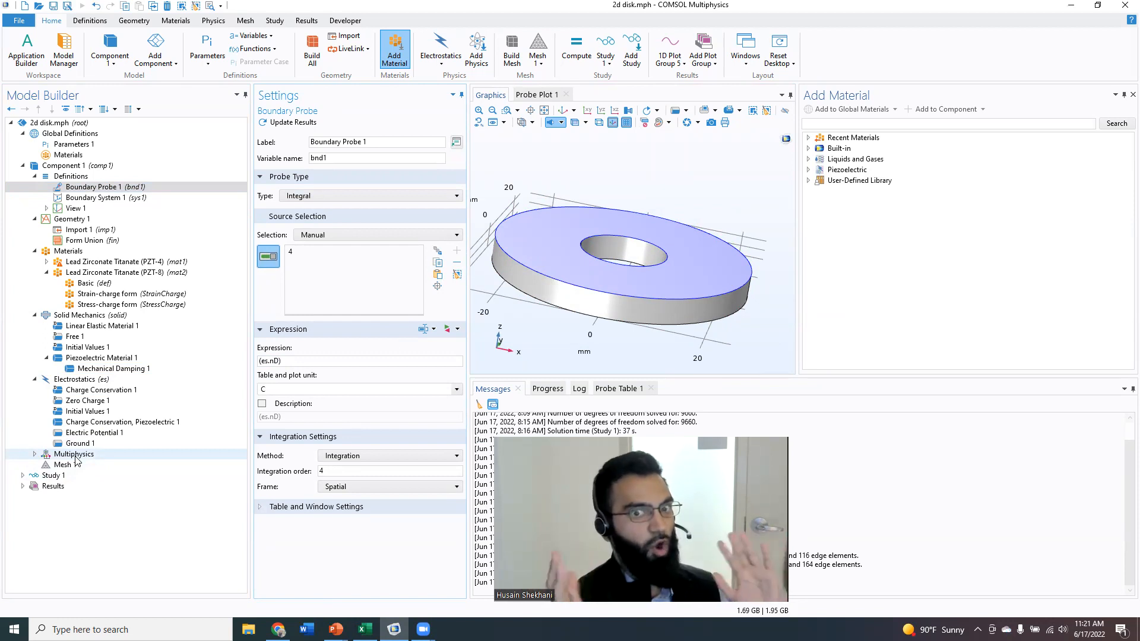
Expand Study 1 and review the Frequency Domain step's frequency range settings.
left_click(51, 474)
left_click(22, 475)
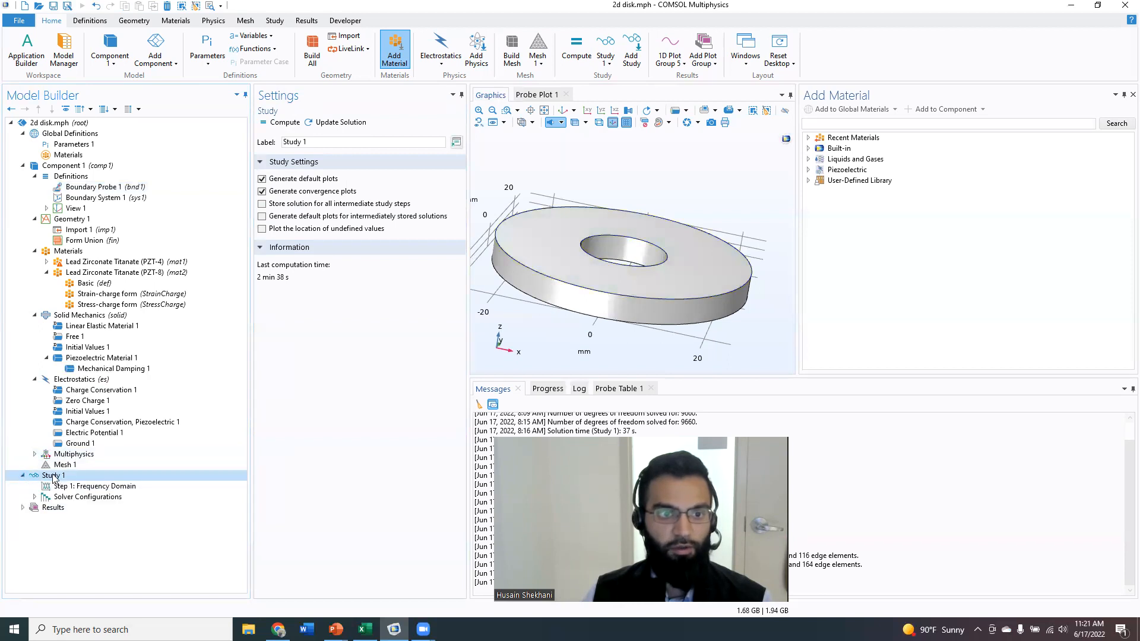
left_click(83, 486)
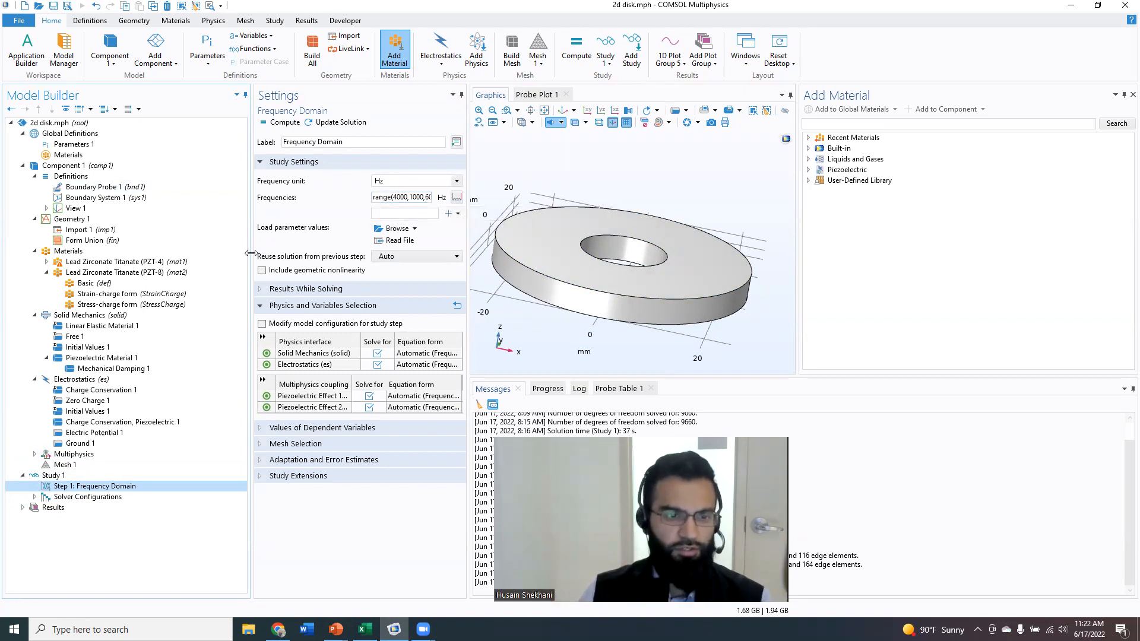
Expand Results and open Point Graph 1 in 1D Plot Group 5 to view the impedance curve.
left_click(24, 510)
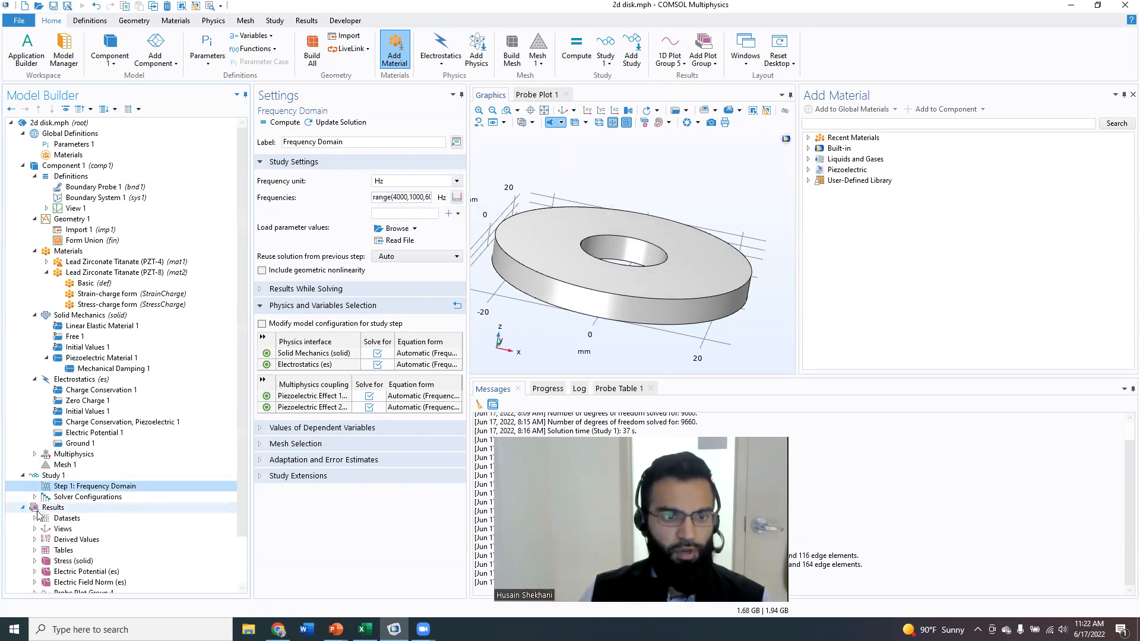
scroll(45, 525, "down", 2)
left_click(85, 564)
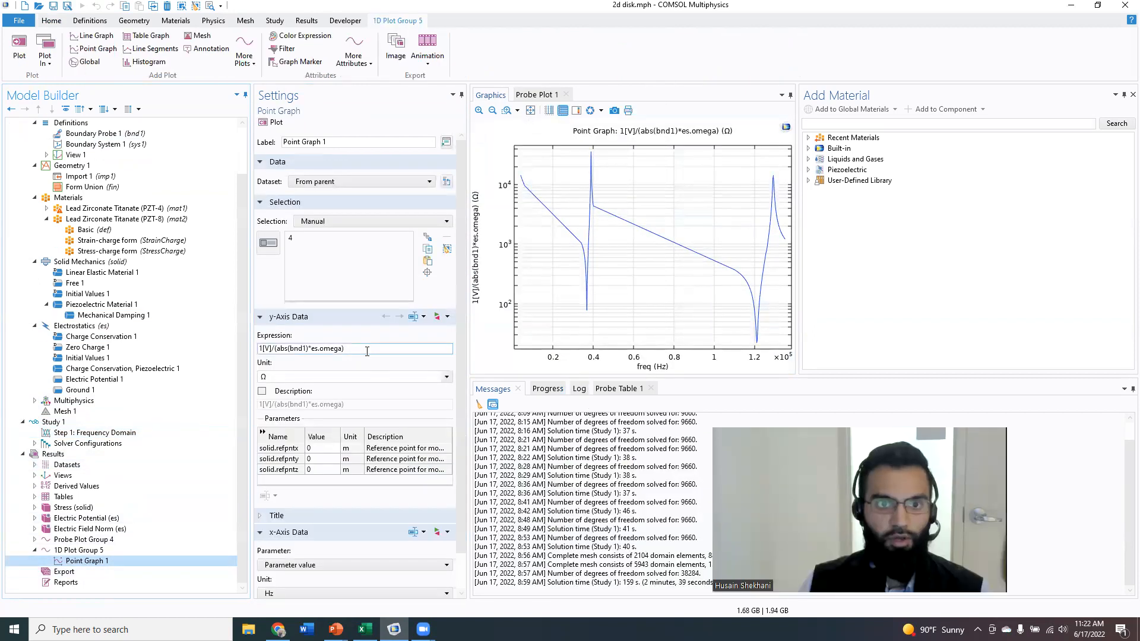
Inspect Point Graph 1's impedance expression 1[V]/(abs(bnd1)*es.omega) and the PZT-8 Strain-charge form material properties.
left_click_drag(363, 349, 256, 354)
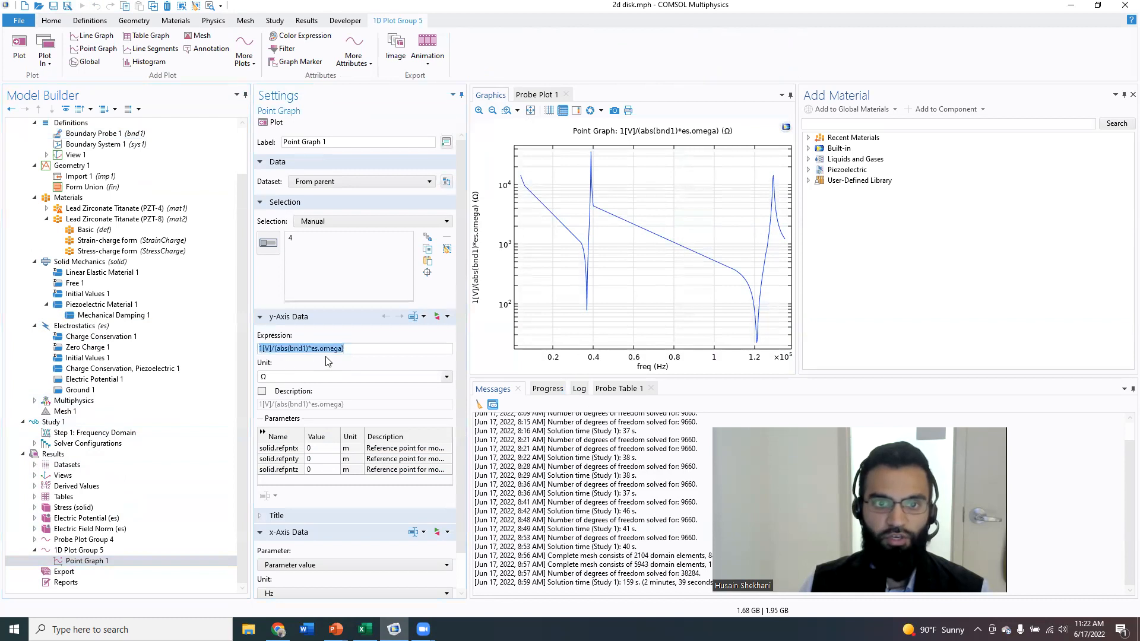
left_click(352, 349)
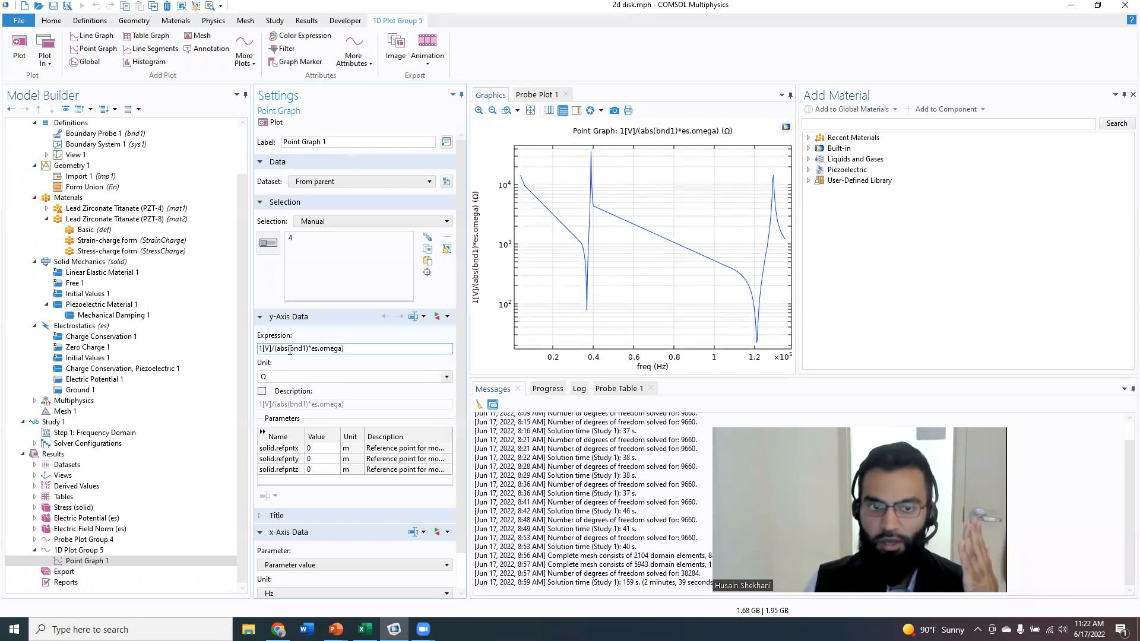
left_click_drag(308, 349, 342, 353)
left_click(337, 354)
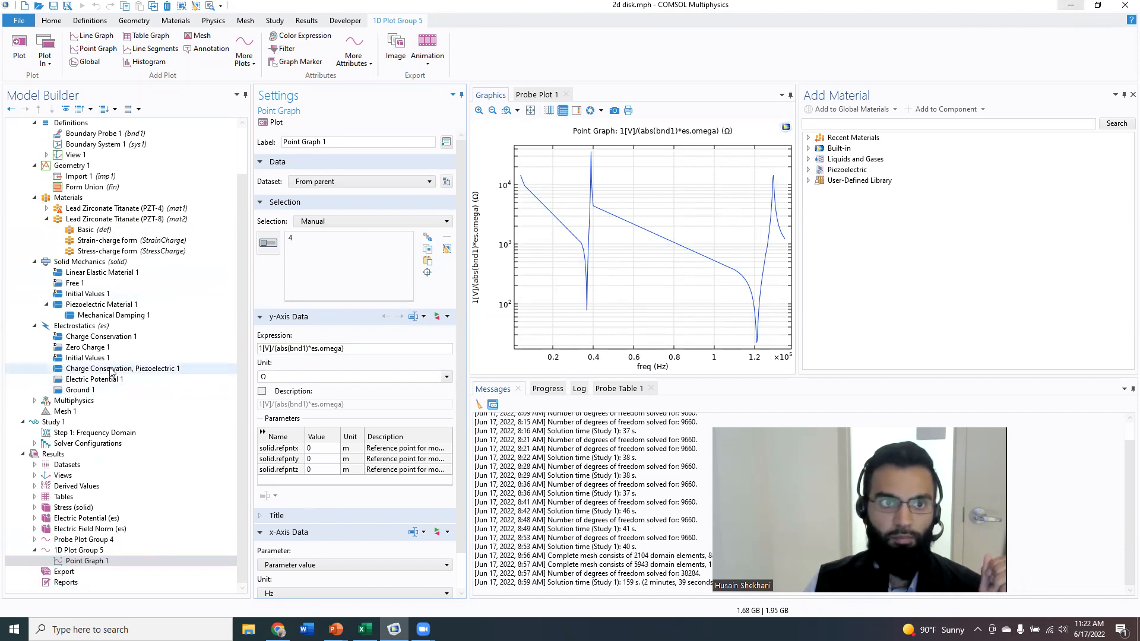
left_click(120, 242)
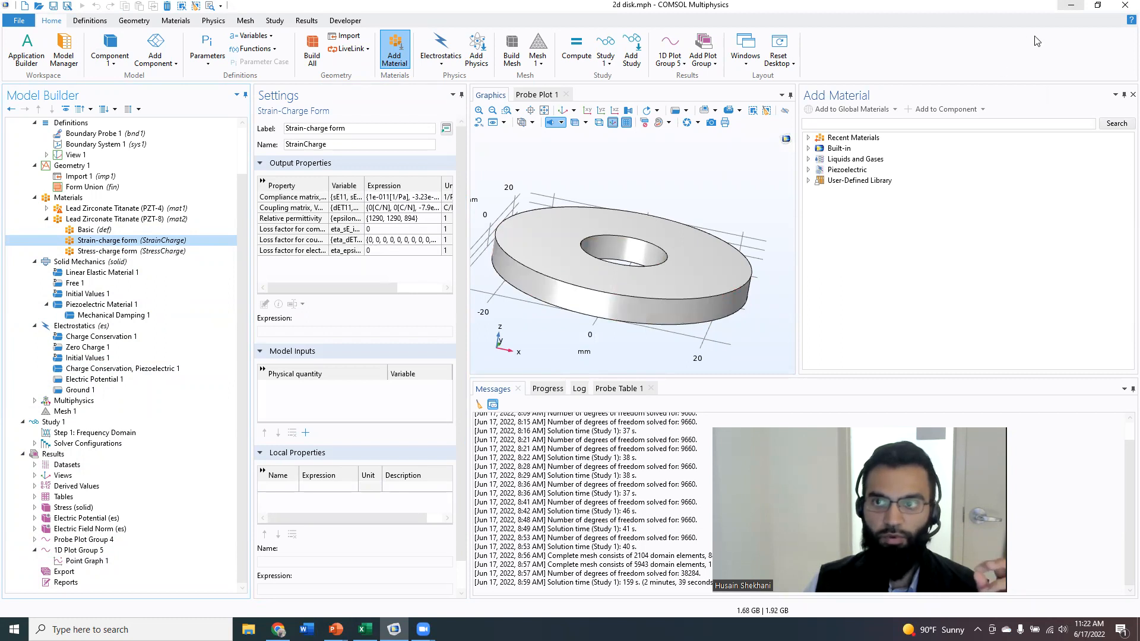
Switch to the PowerPoint presentation and browse the slides on simulation setup, experimental mismatch and logged parameters.
left_click(1070, 5)
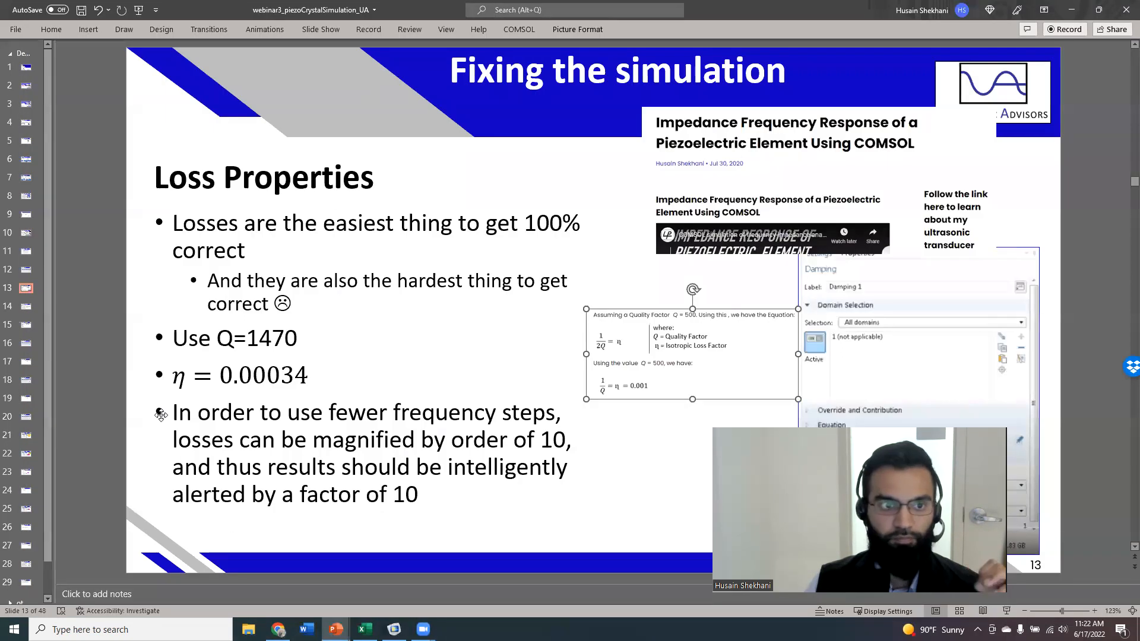
left_click(26, 270)
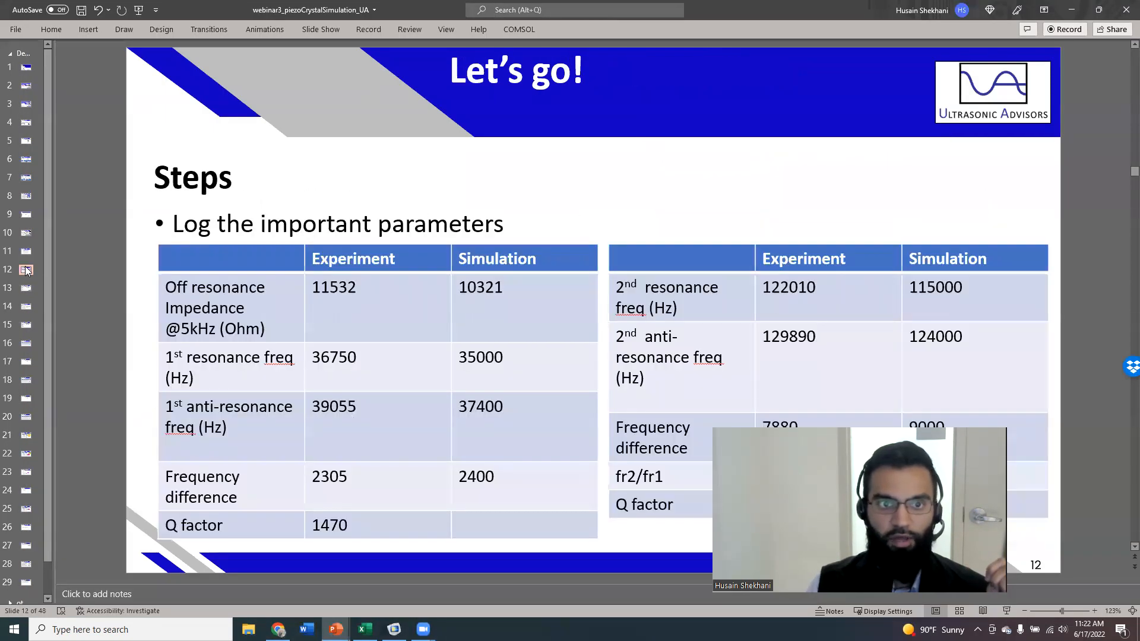
key("Up")
key("Up")
key("Up")
key("Down")
key("Up")
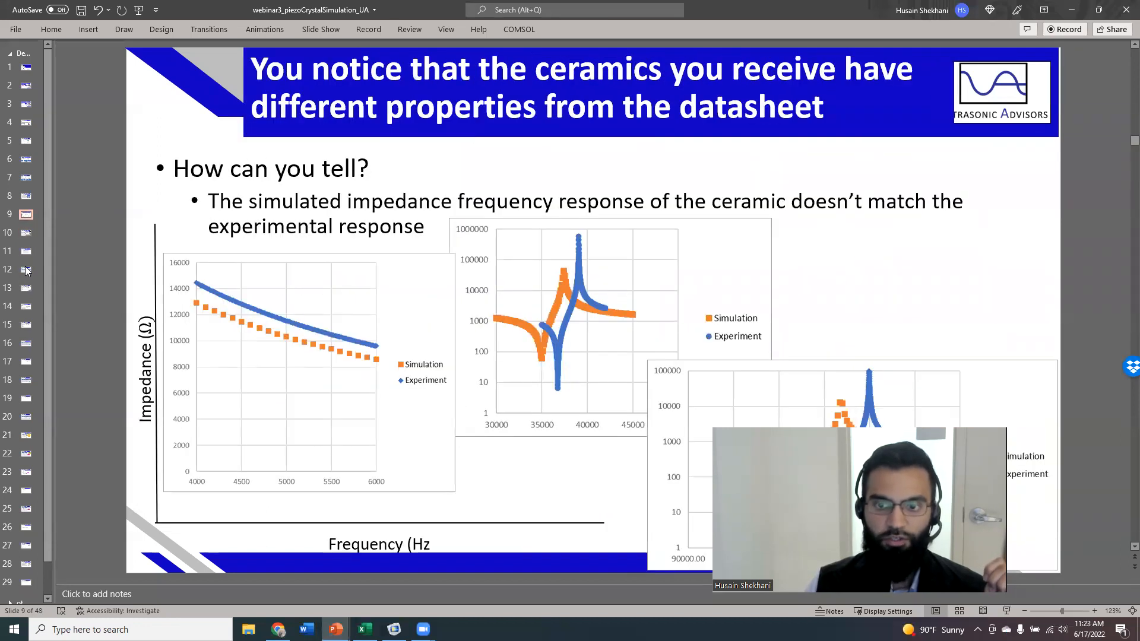
key("Down")
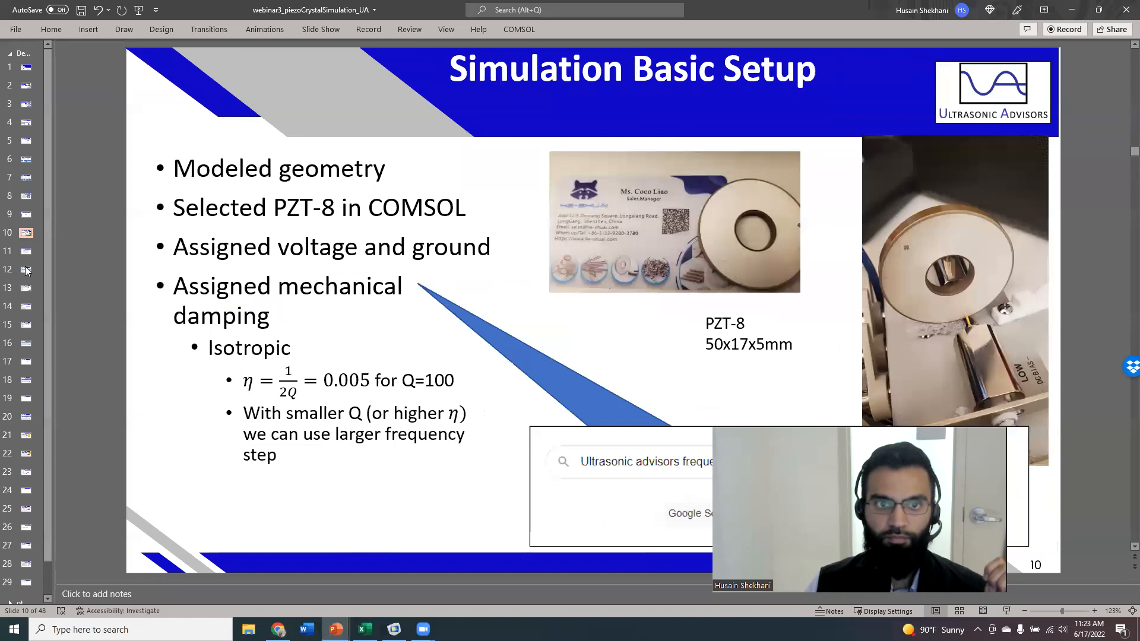